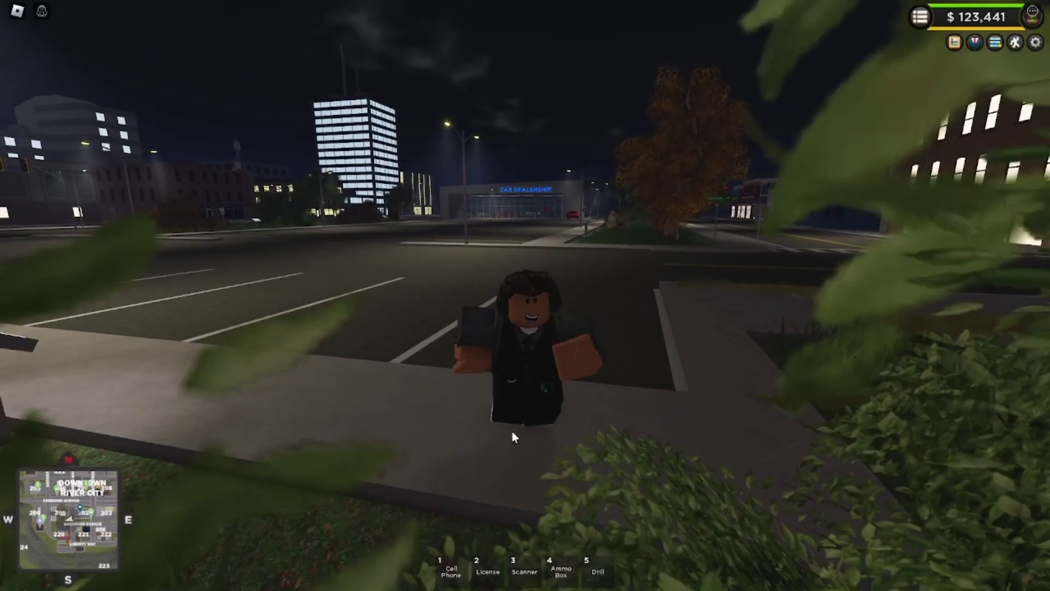
pyautogui.press('s')
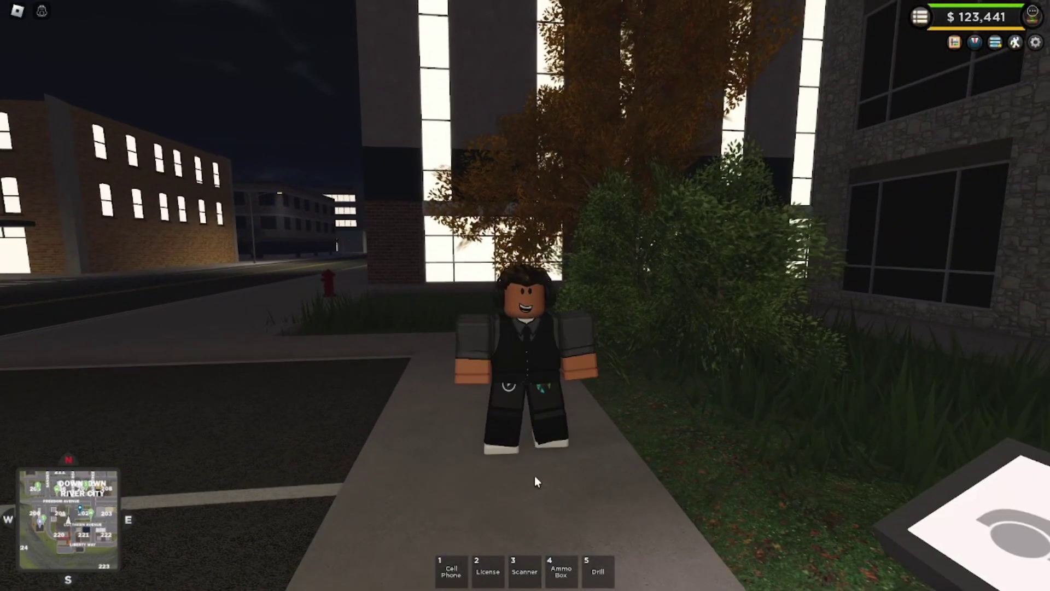
pyautogui.press('s')
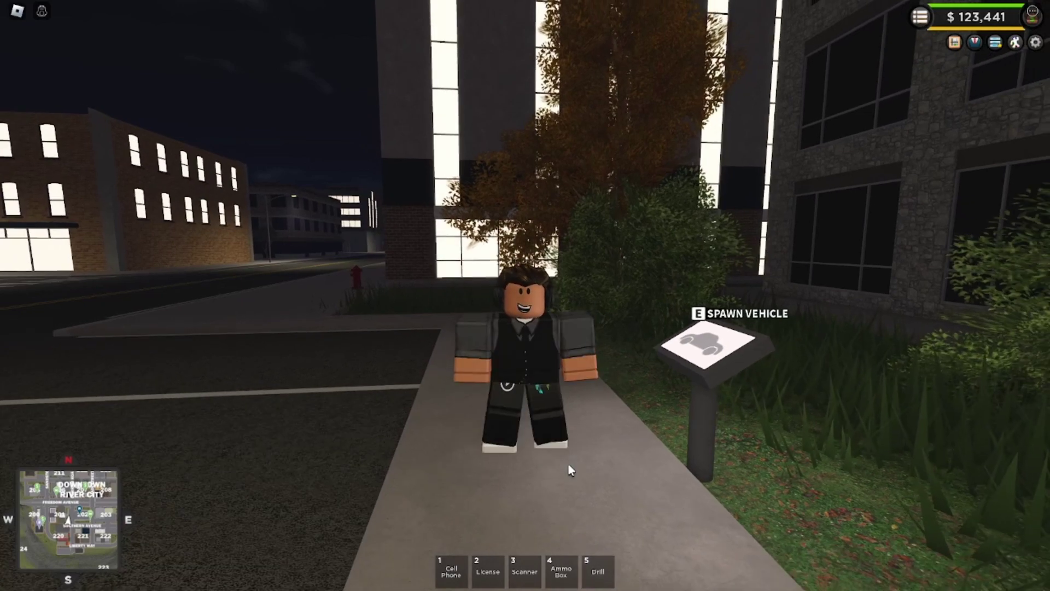
pyautogui.press('s')
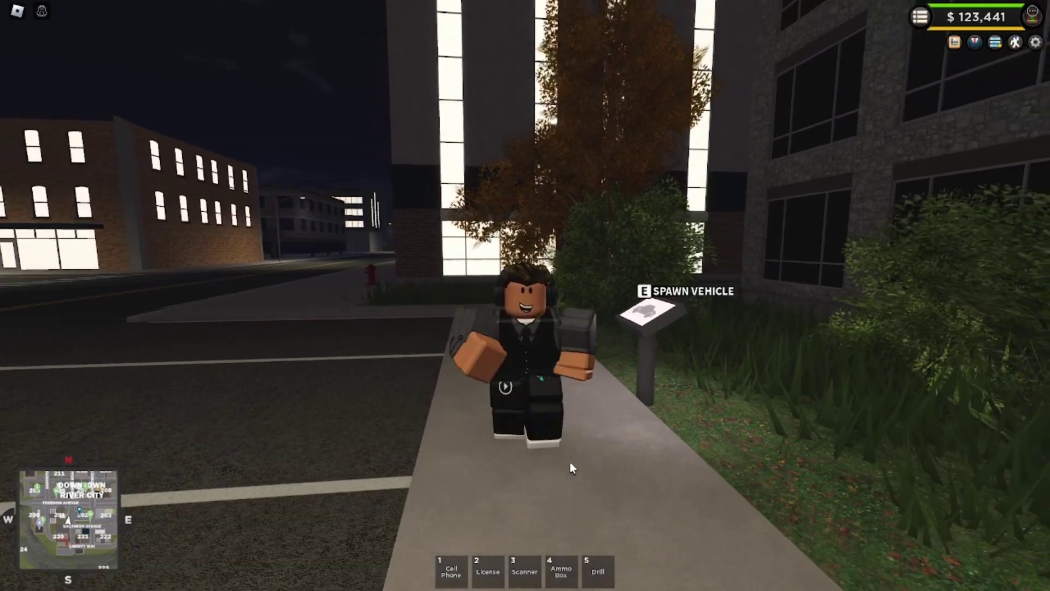
pyautogui.press('s')
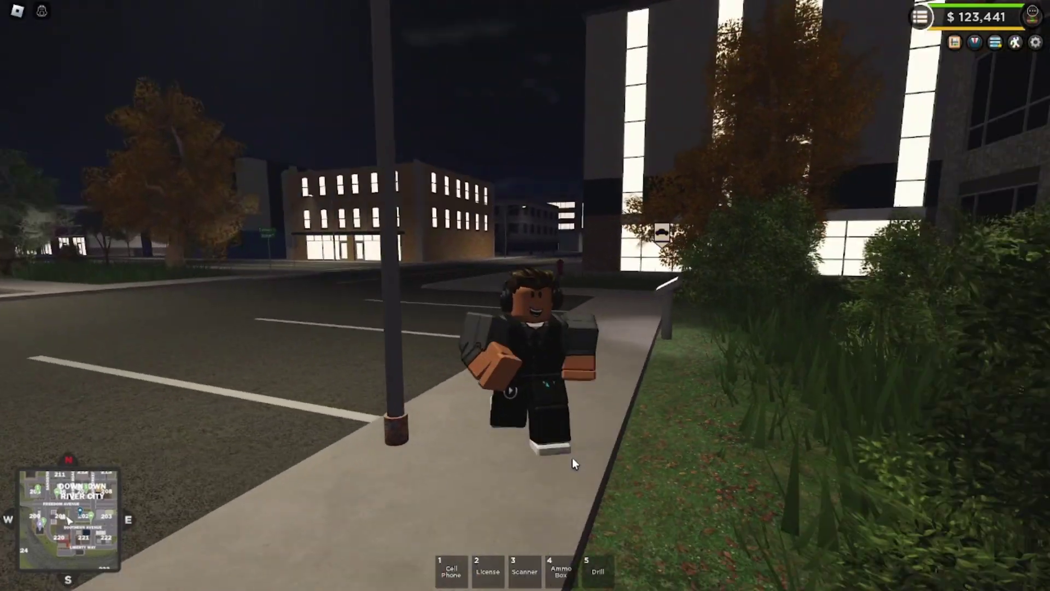
pyautogui.press('s')
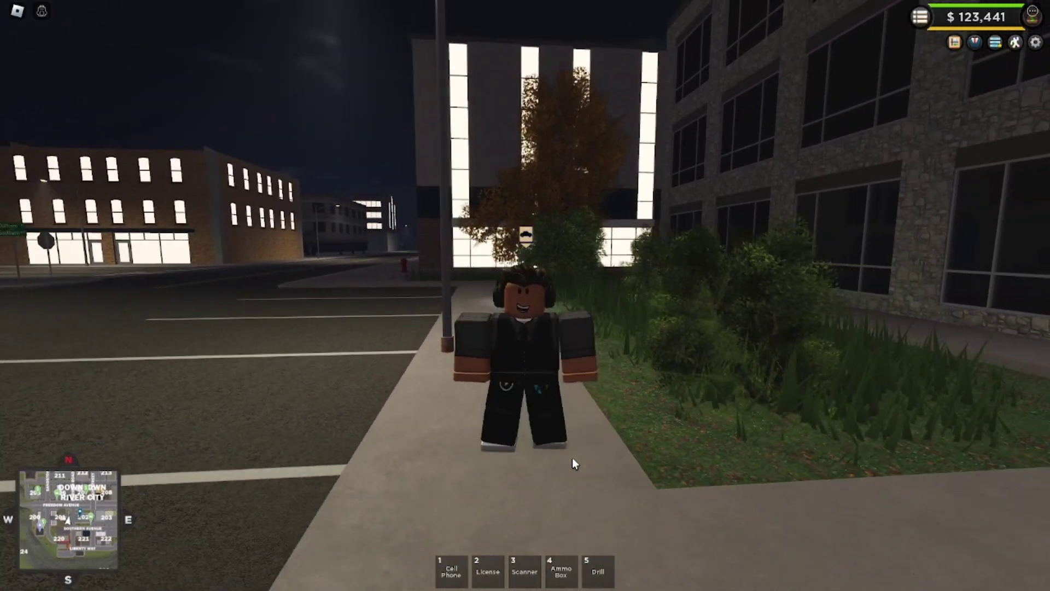
pyautogui.press('s')
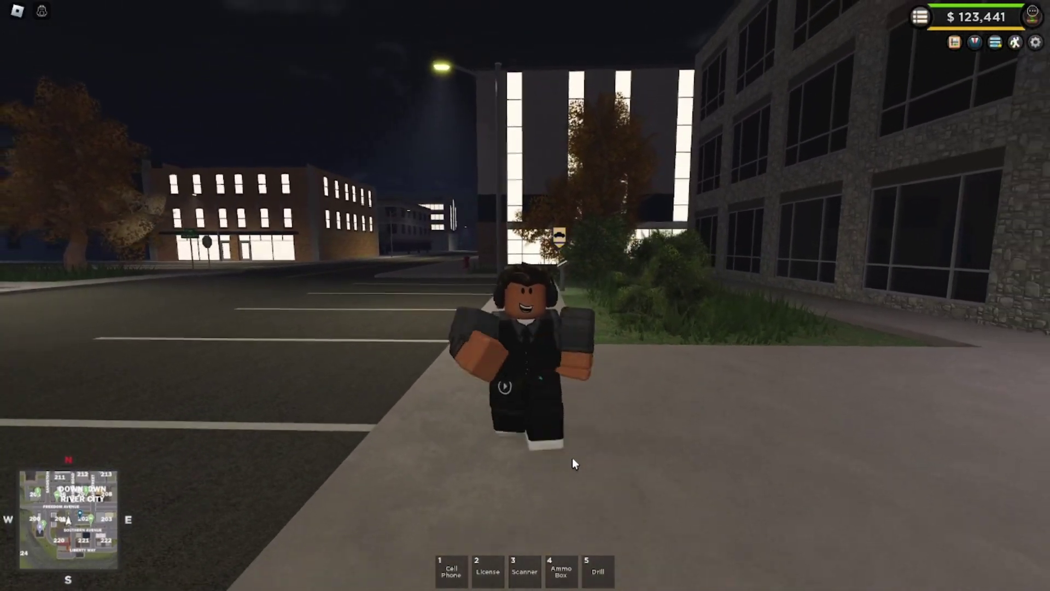
pyautogui.press('s')
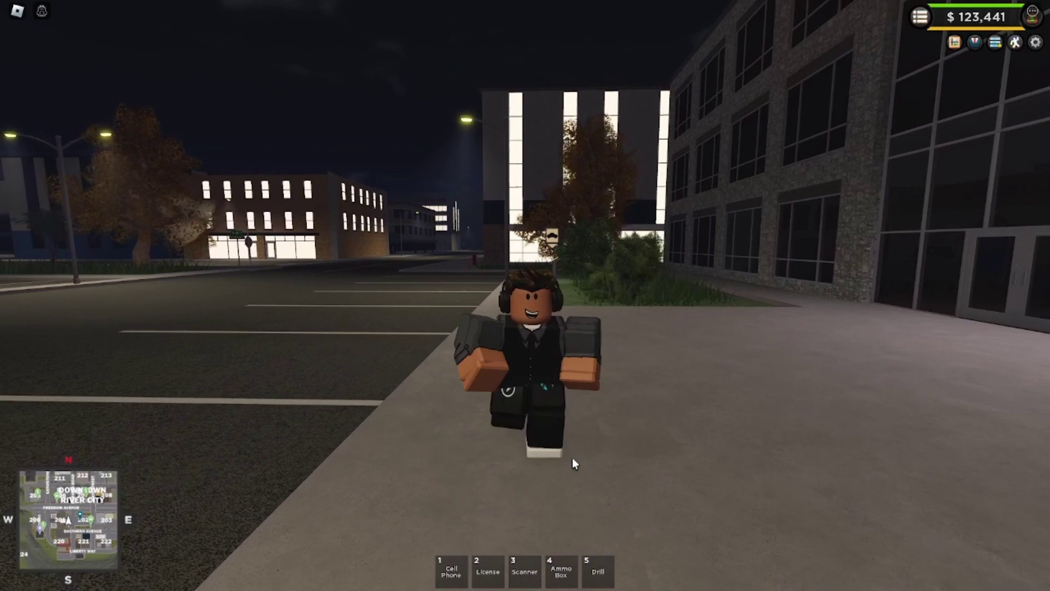
pyautogui.press('s')
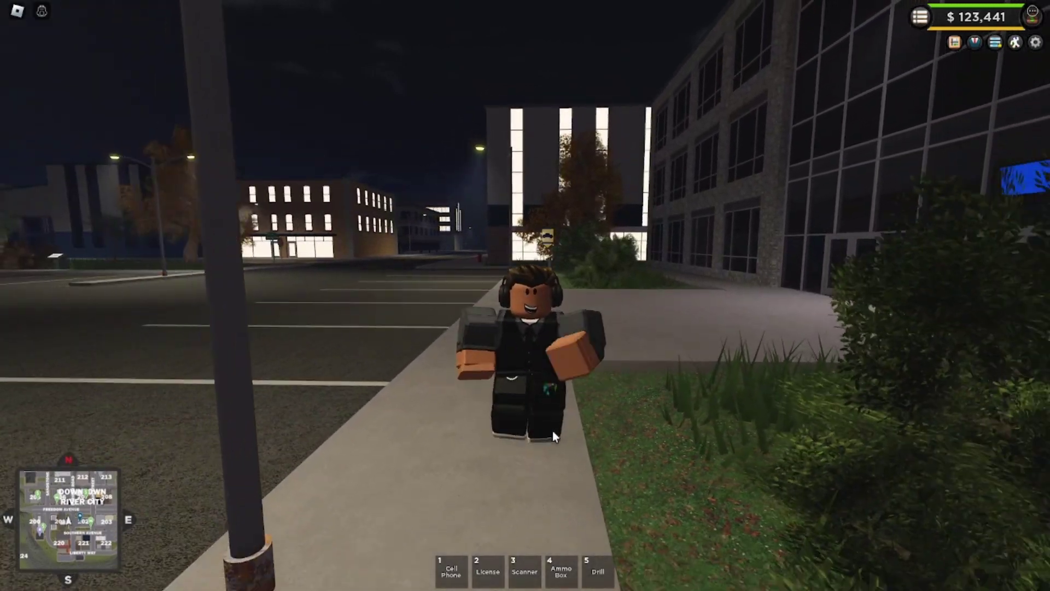
pyautogui.press('s')
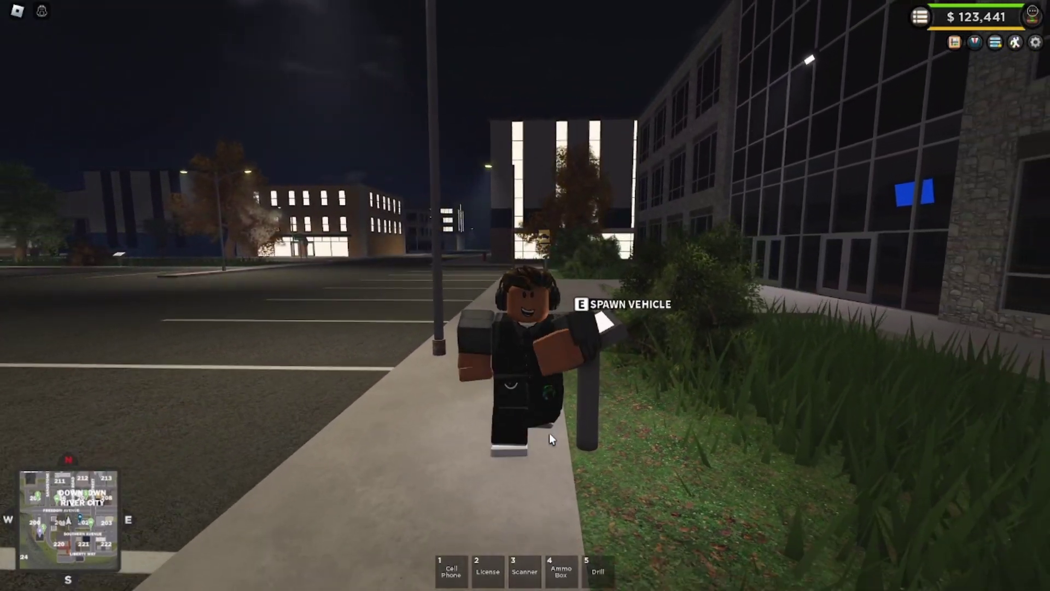
pyautogui.press('s')
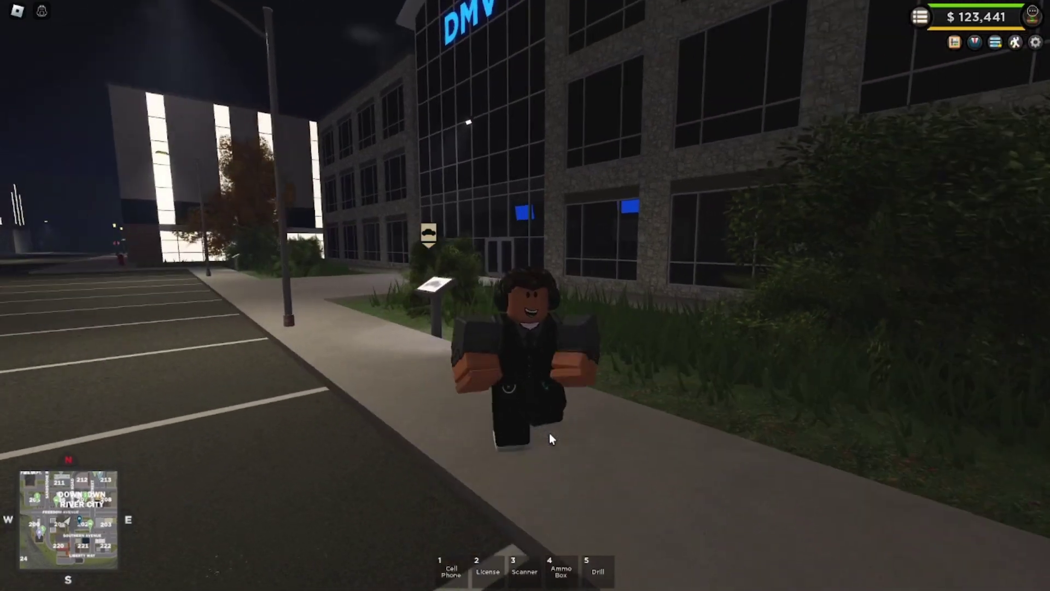
pyautogui.press('s')
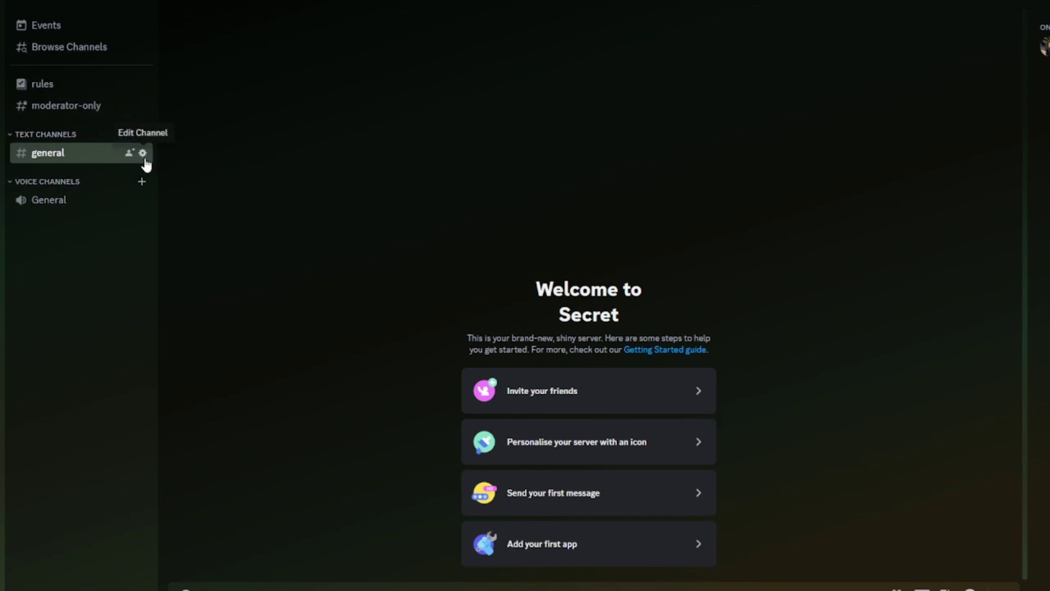
# Switch to Discord and create a text channel named in-game-logs under Text Channels
pyautogui.click(142, 134)
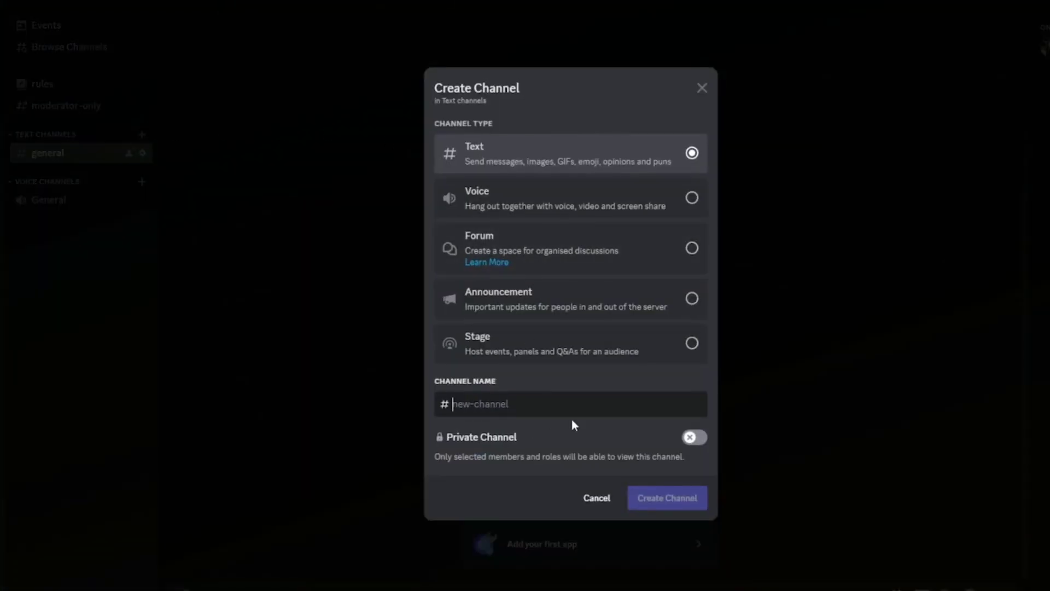
pyautogui.write('mod')
pyautogui.press('BackSpace')
pyautogui.press('BackSpace')
pyautogui.press('BackSpace')
pyautogui.write('in-gamne-log')
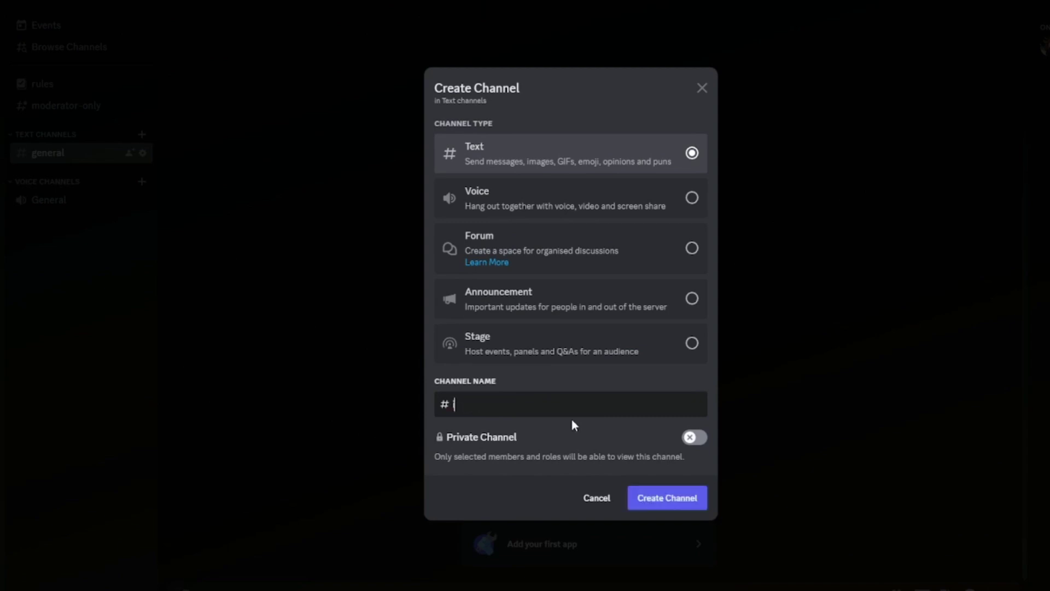
pyautogui.write('s')
pyautogui.press('Left')
pyautogui.press('Left')
pyautogui.press('Left')
pyautogui.press('Left')
pyautogui.press('Left')
pyautogui.press('Left')
pyautogui.press('BackSpace')
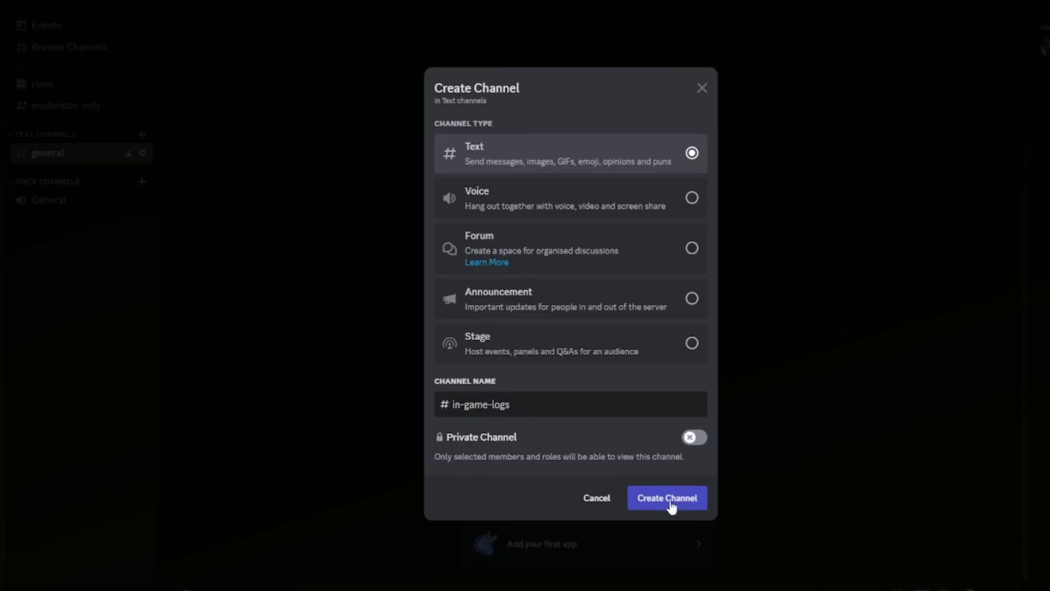
pyautogui.click(672, 502)
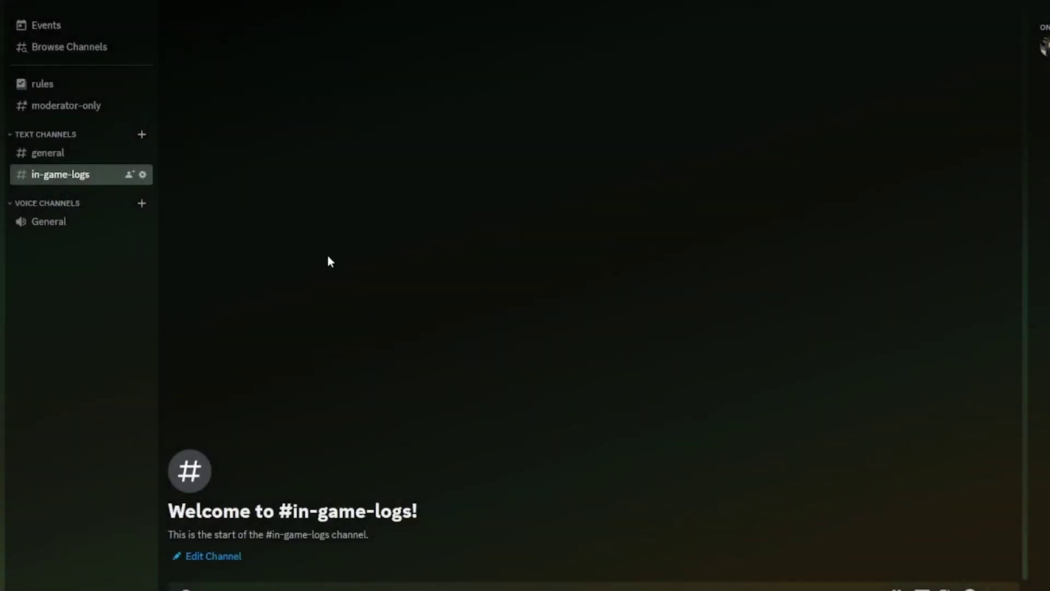
# Create a webhook in the in-game-logs channel's integrations and expand its settings
pyautogui.click(141, 176)
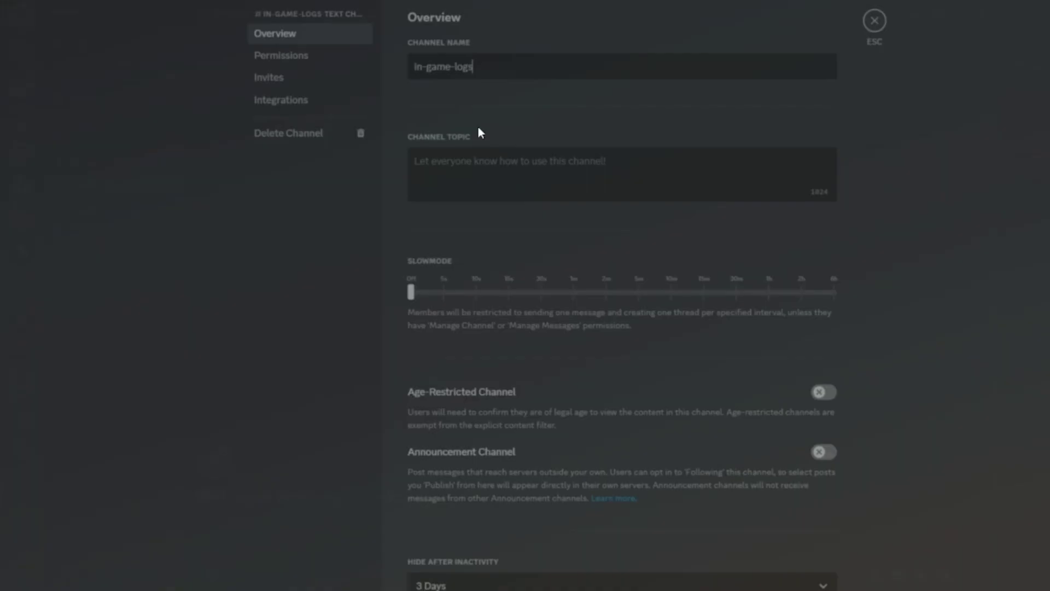
pyautogui.click(300, 108)
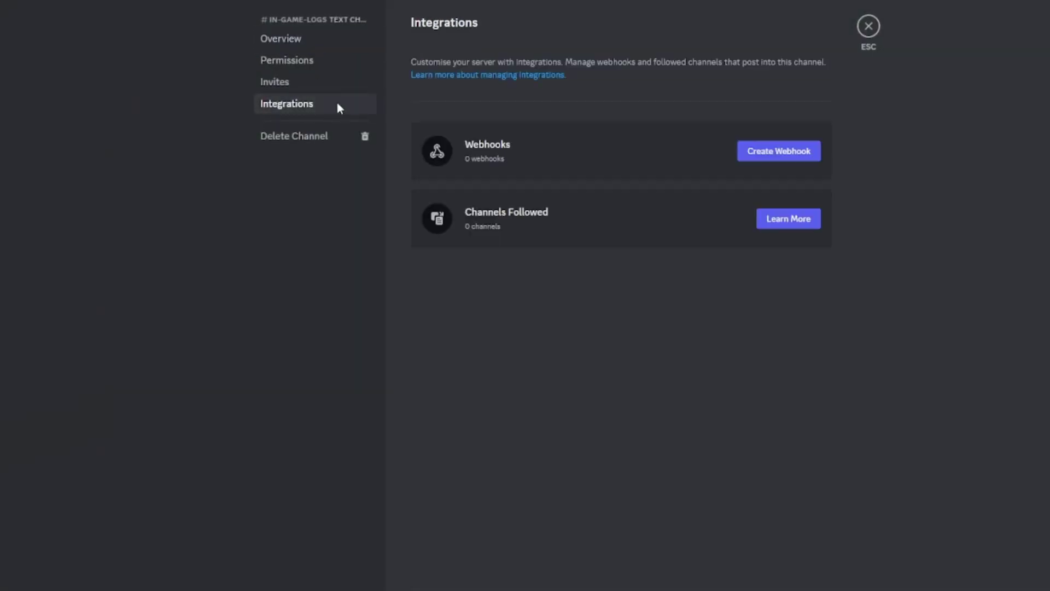
pyautogui.click(792, 153)
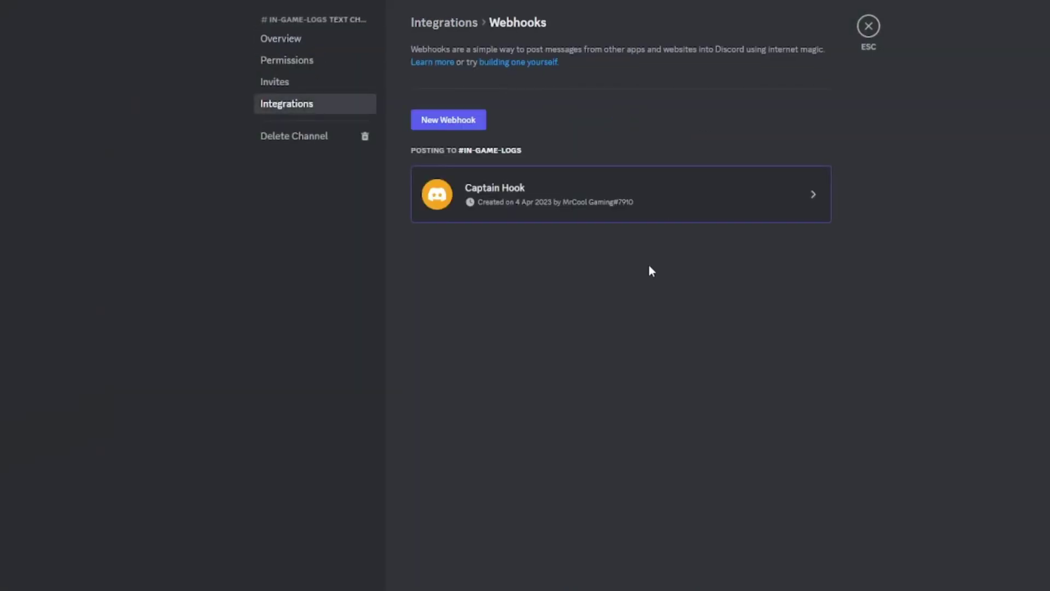
pyautogui.click(506, 208)
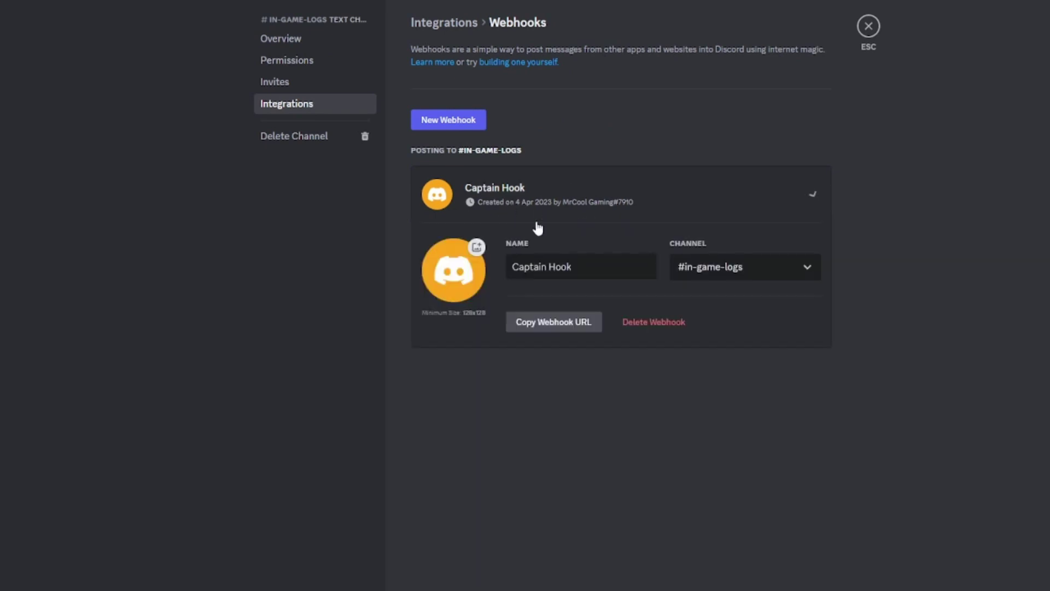
# Rename the in-game-logs webhook to ER:LC Server Logs, copy its URL and save the changes
pyautogui.tripleClick(530, 257)
pyautogui.press('BackSpace')
pyautogui.write('ER:LC Server Logs')
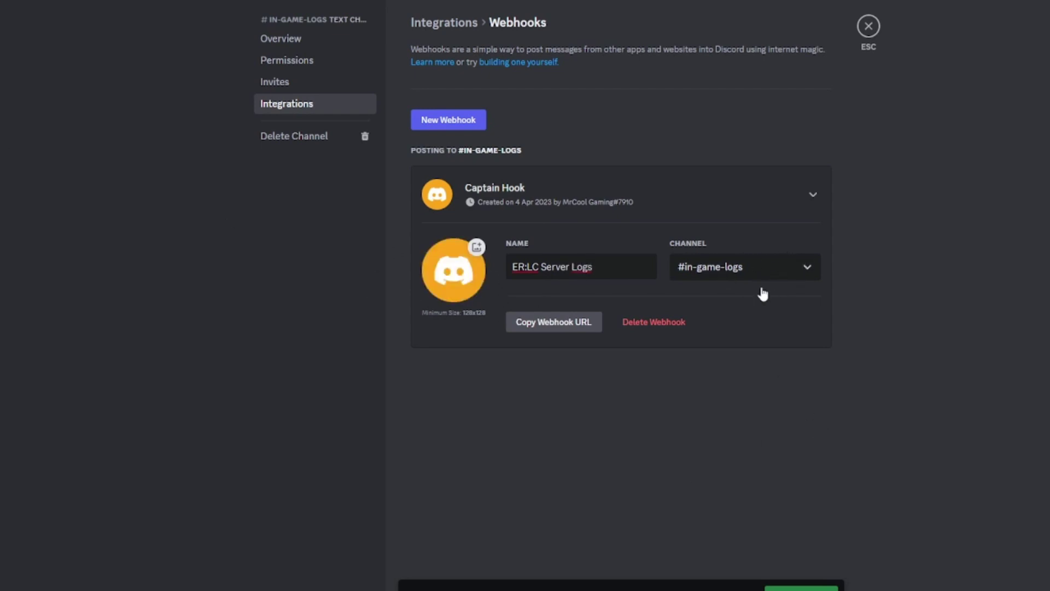
pyautogui.click(563, 330)
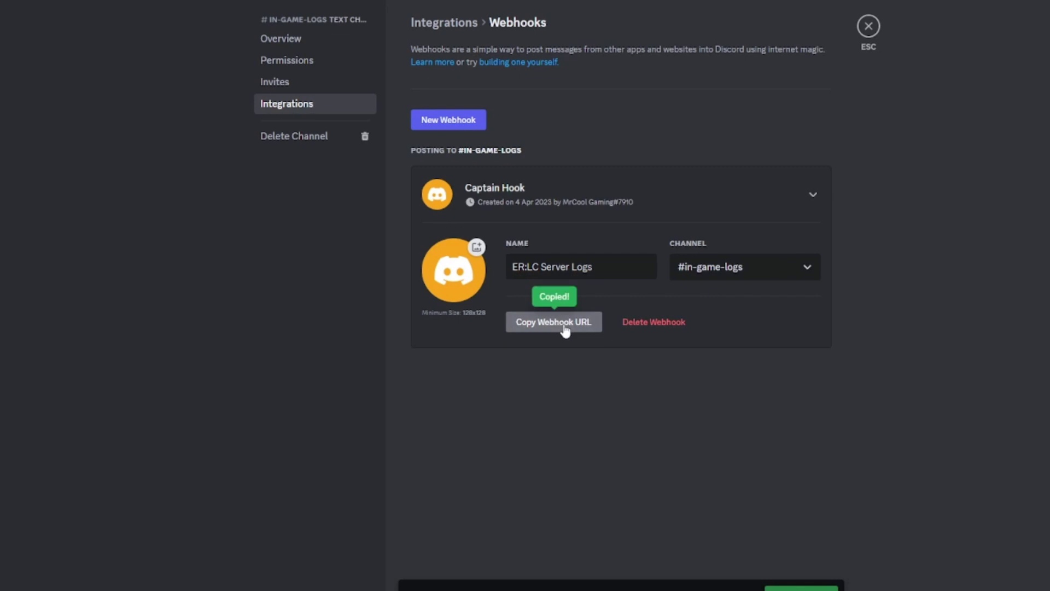
pyautogui.click(820, 583)
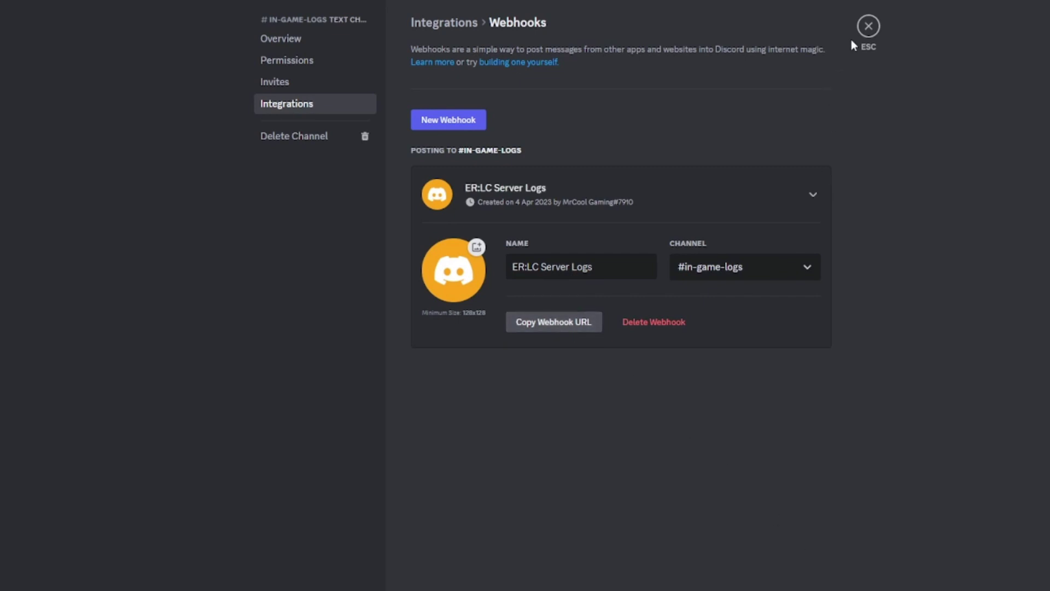
pyautogui.click(868, 26)
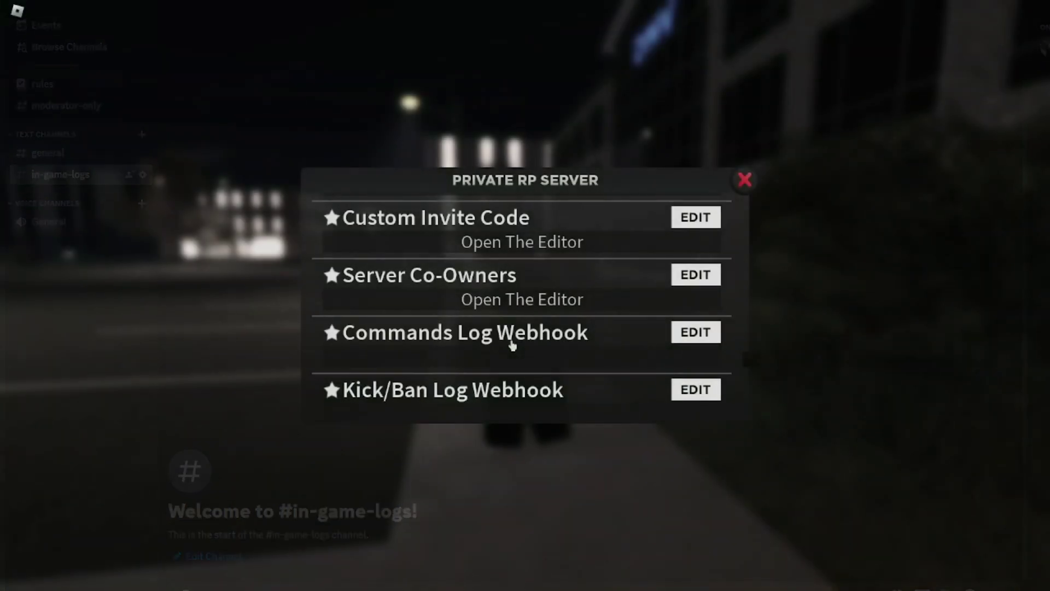
# Switch to Roblox, paste the copied webhook URL as the private server's Commands Log Webhook and save it
pyautogui.scroll(-2, 511, 345)
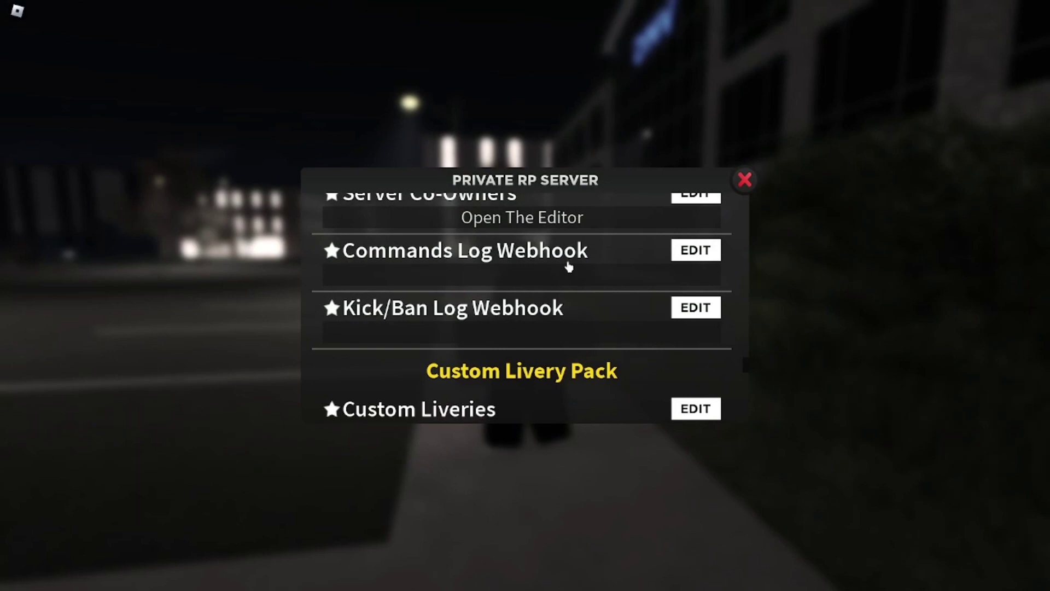
pyautogui.click(694, 255)
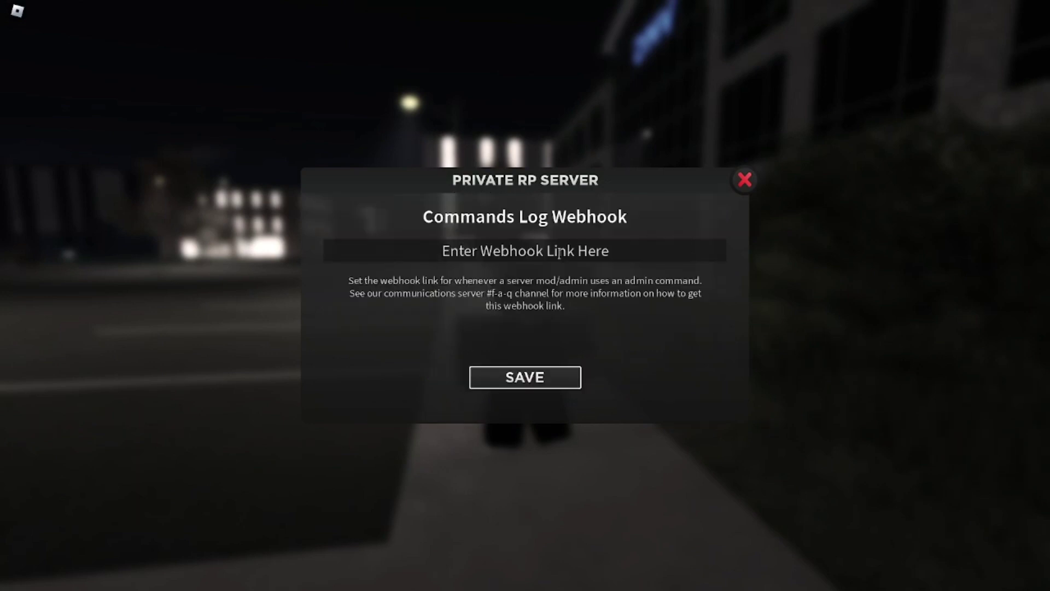
pyautogui.hotkey('ctrl', 'v')
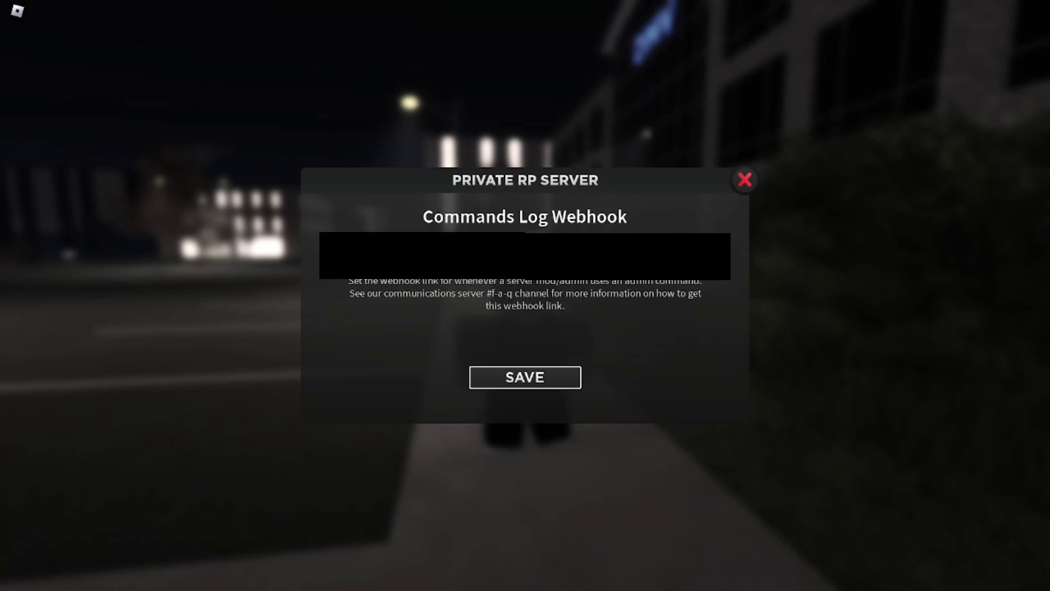
pyautogui.click(525, 379)
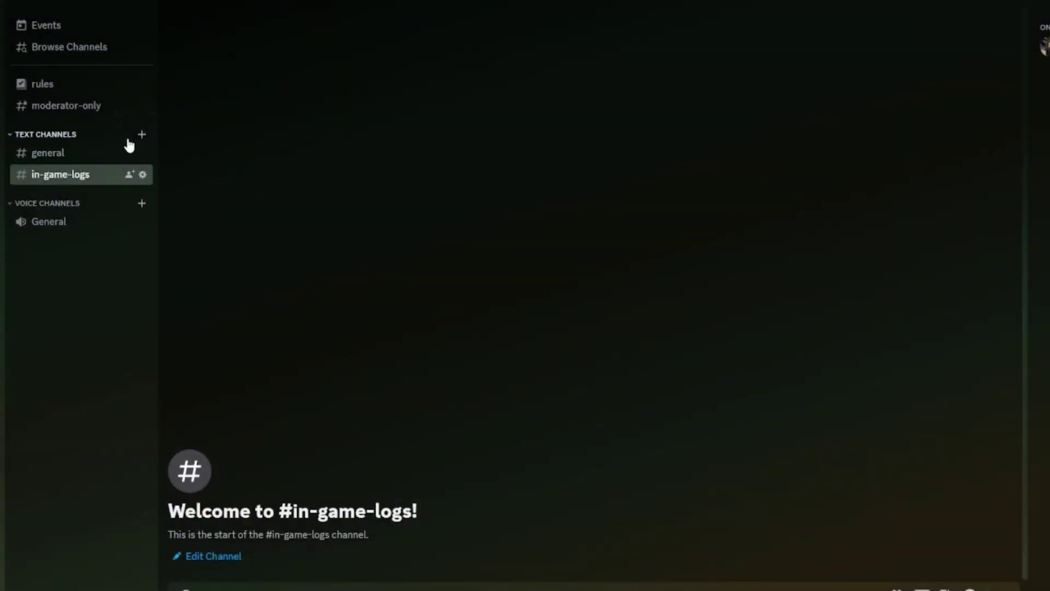
# Switch to Discord and create a second text channel named kick-ban-logs
pyautogui.click(141, 134)
pyautogui.write('kick-ban-logs')
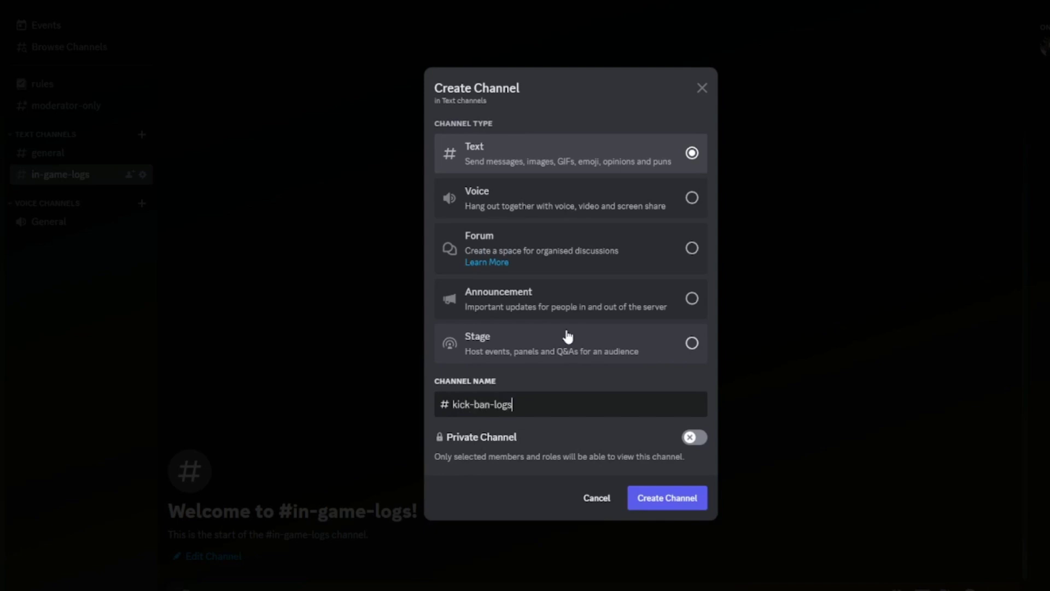
pyautogui.click(667, 498)
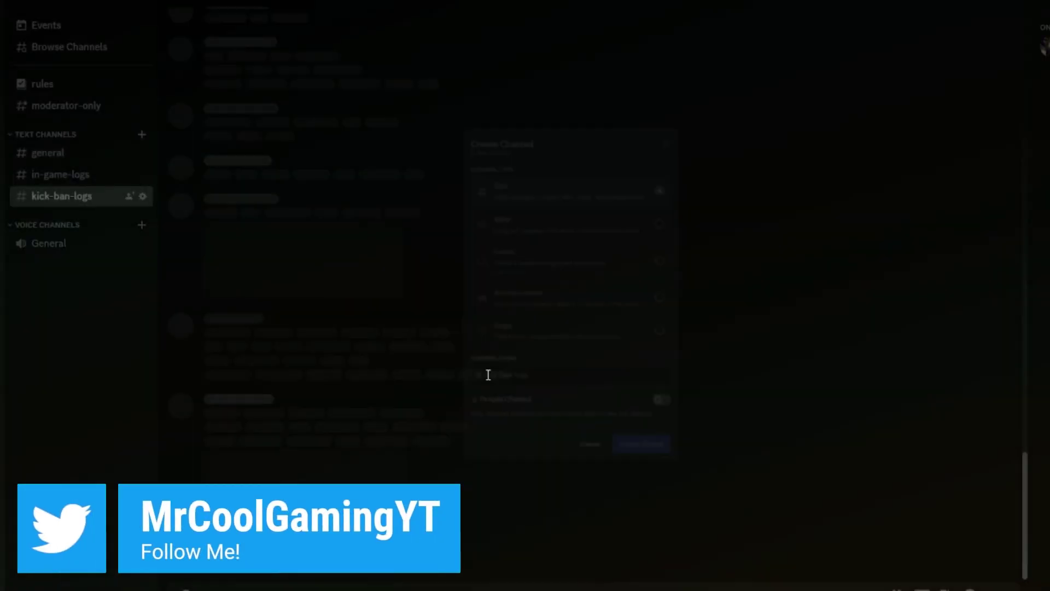
# Create a webhook in the kick-ban-logs channel's integrations and expand its settings
pyautogui.click(143, 196)
pyautogui.click(286, 103)
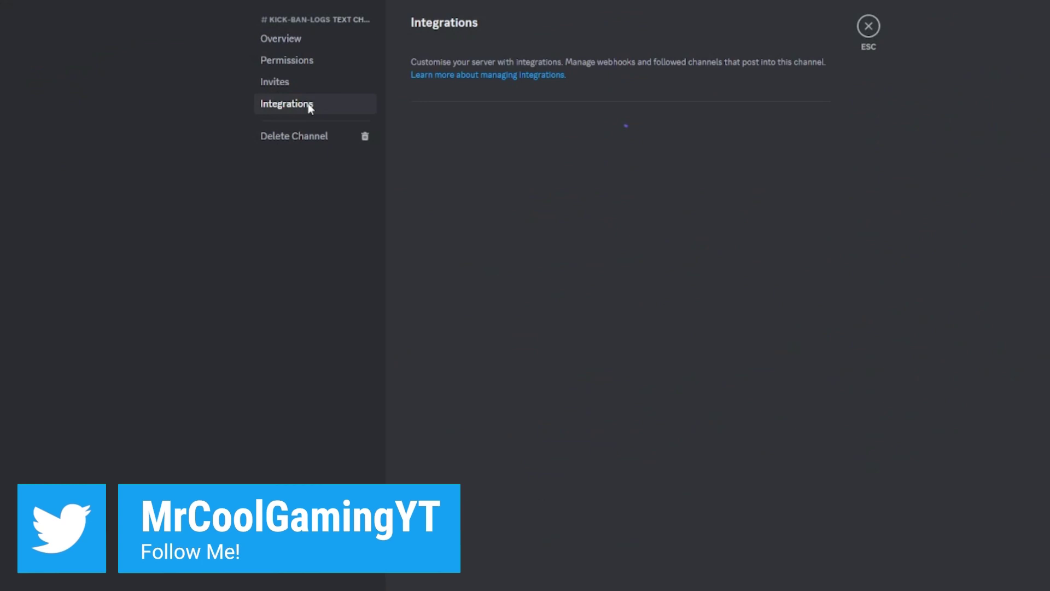
pyautogui.click(563, 156)
pyautogui.click(621, 250)
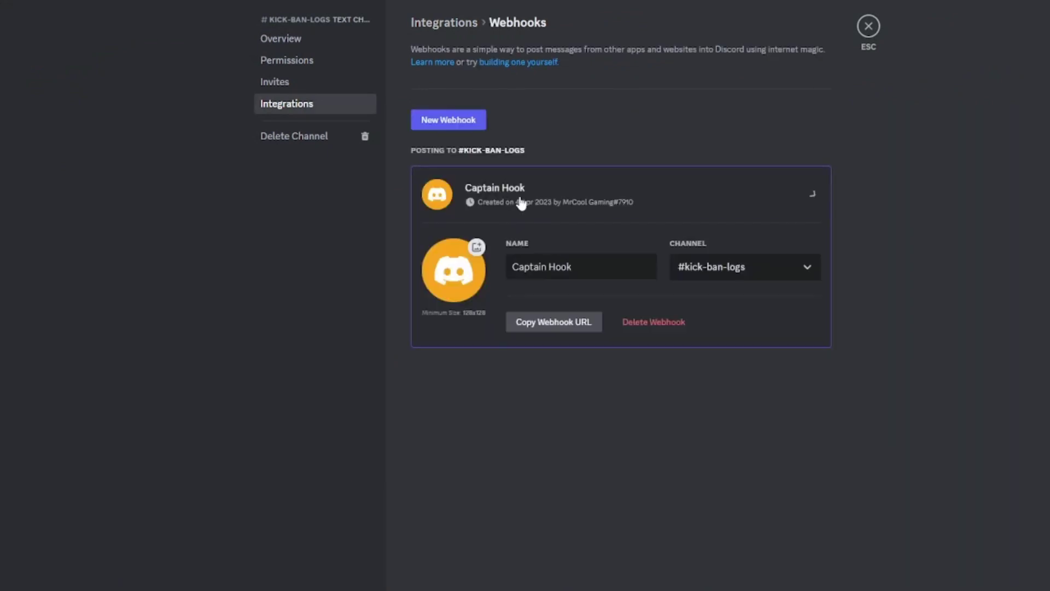
# Rename the kick-ban-logs webhook to In game moderation, copy its URL and save the changes
pyautogui.tripleClick(596, 267)
pyautogui.write('K')
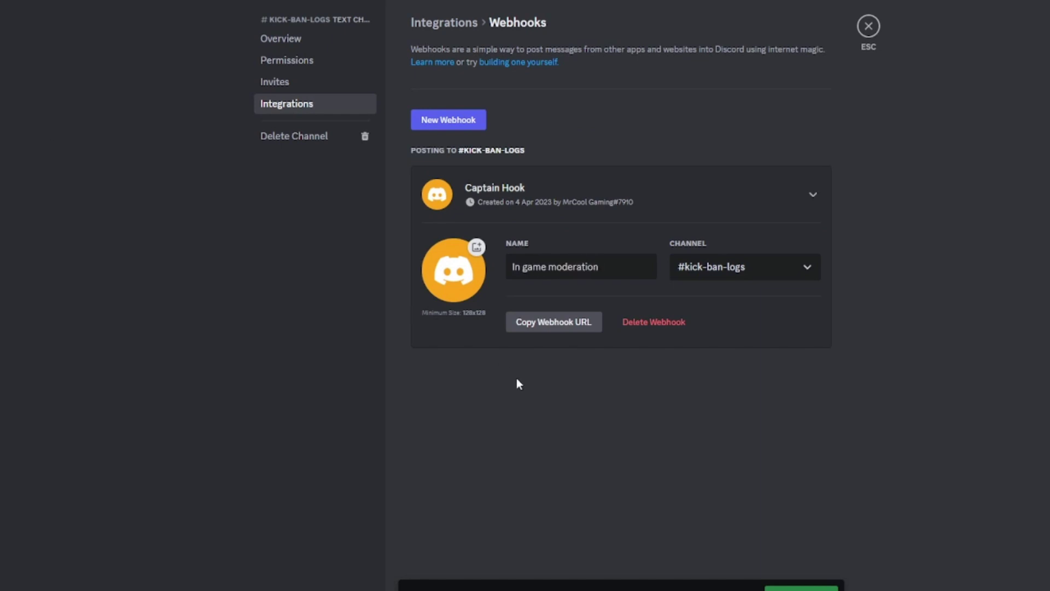
pyautogui.click(520, 319)
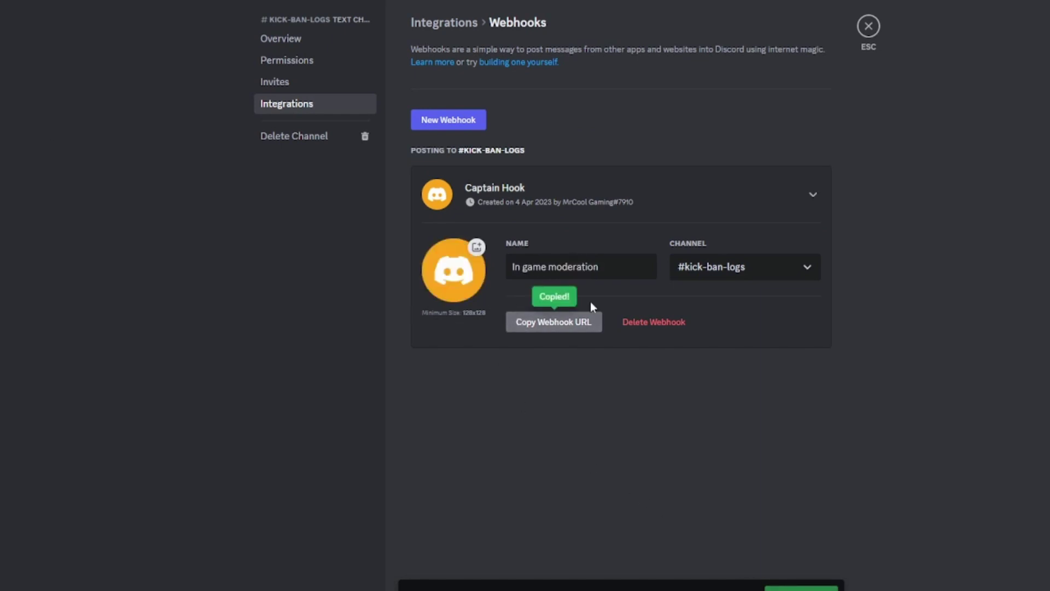
pyautogui.click(787, 582)
pyautogui.click(868, 26)
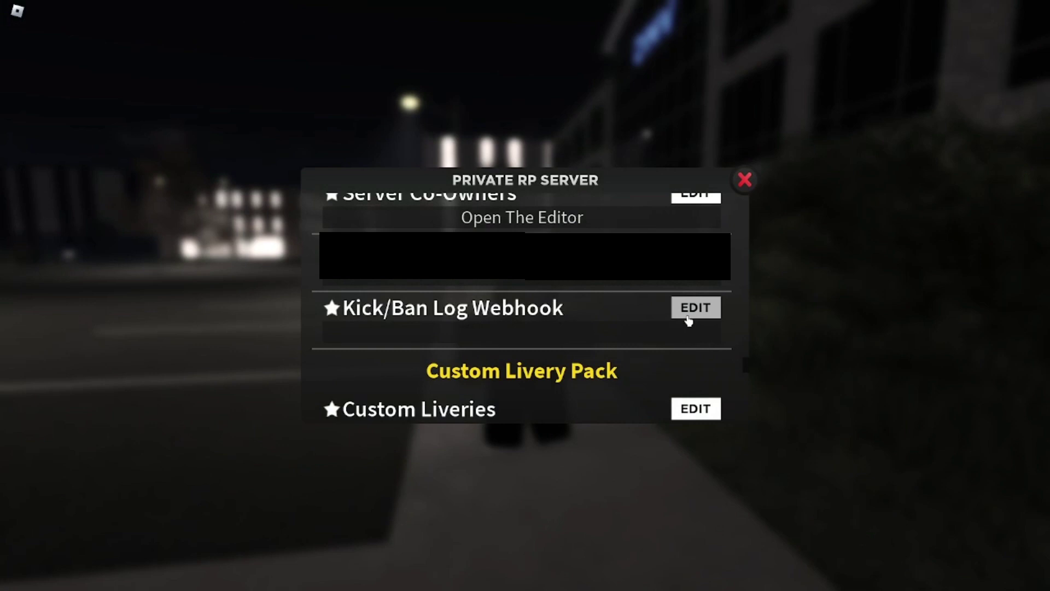
# In Roblox, paste the copied webhook URL as the private server's Kick/Ban Log Webhook, save it and close the server settings
pyautogui.click(695, 309)
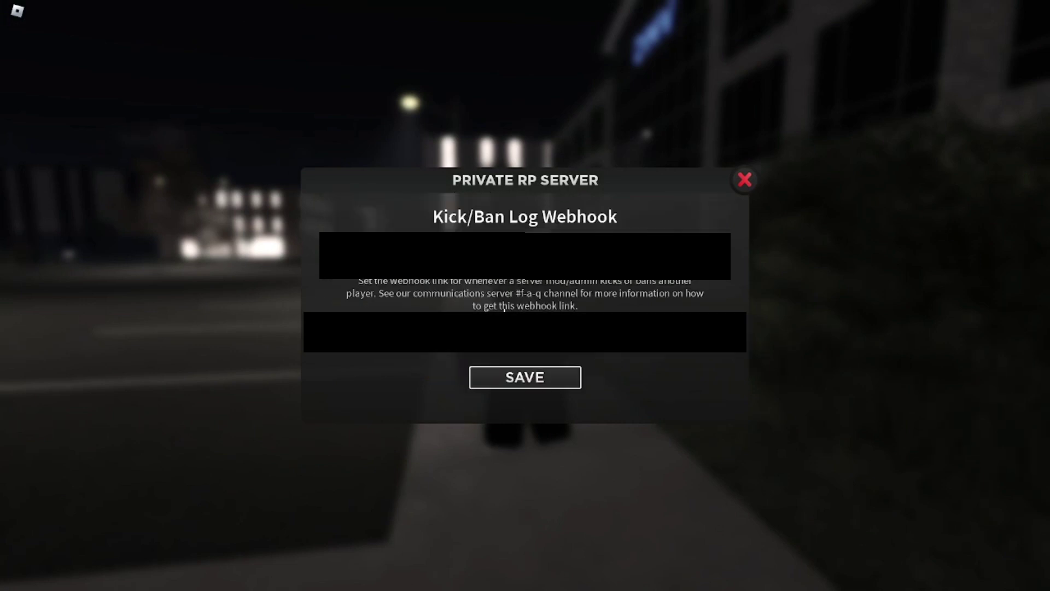
pyautogui.click(553, 390)
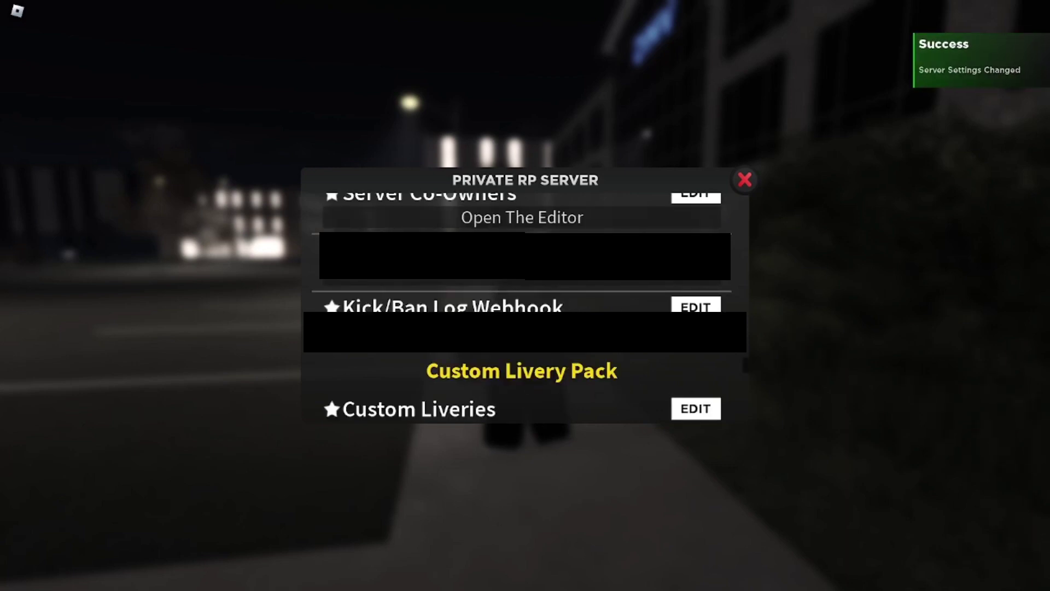
pyautogui.click(744, 180)
# Turn the character around and run the :refresh command in the game chat
pyautogui.rightClick(482, 392)
pyautogui.press('s')
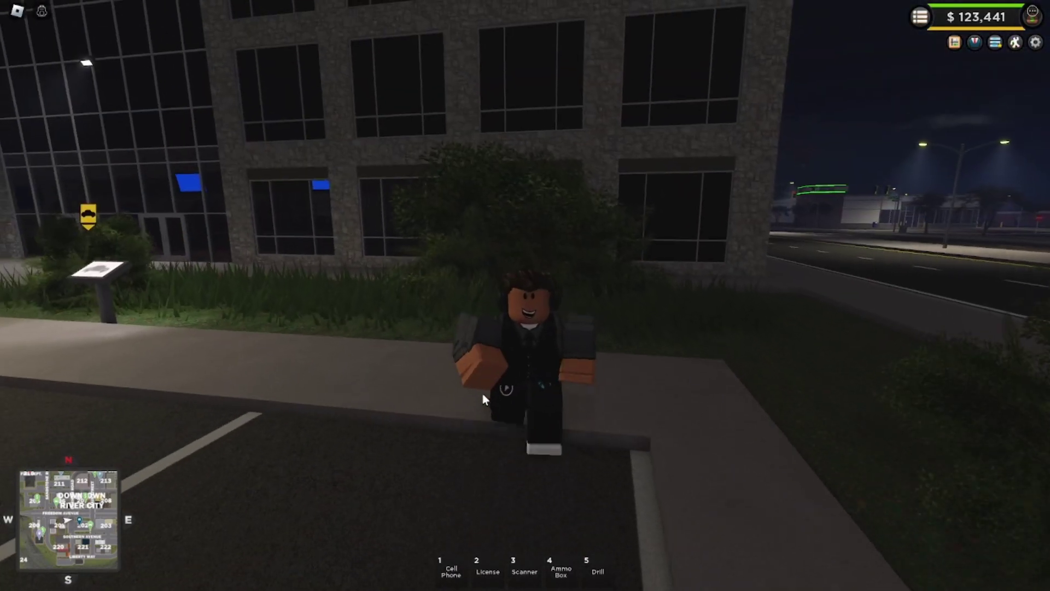
pyautogui.press('/')
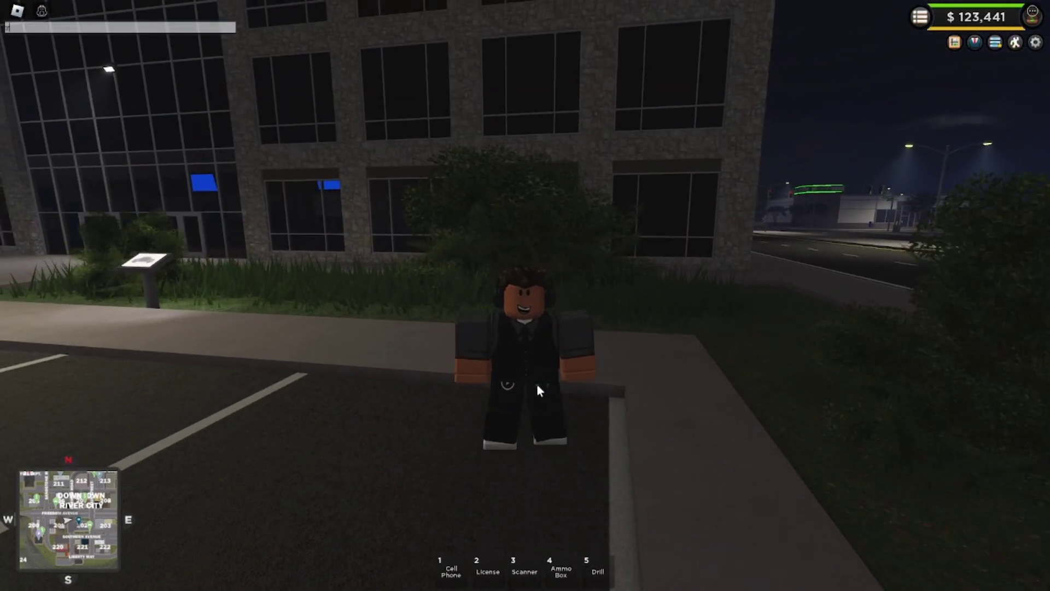
pyautogui.write('refresh')
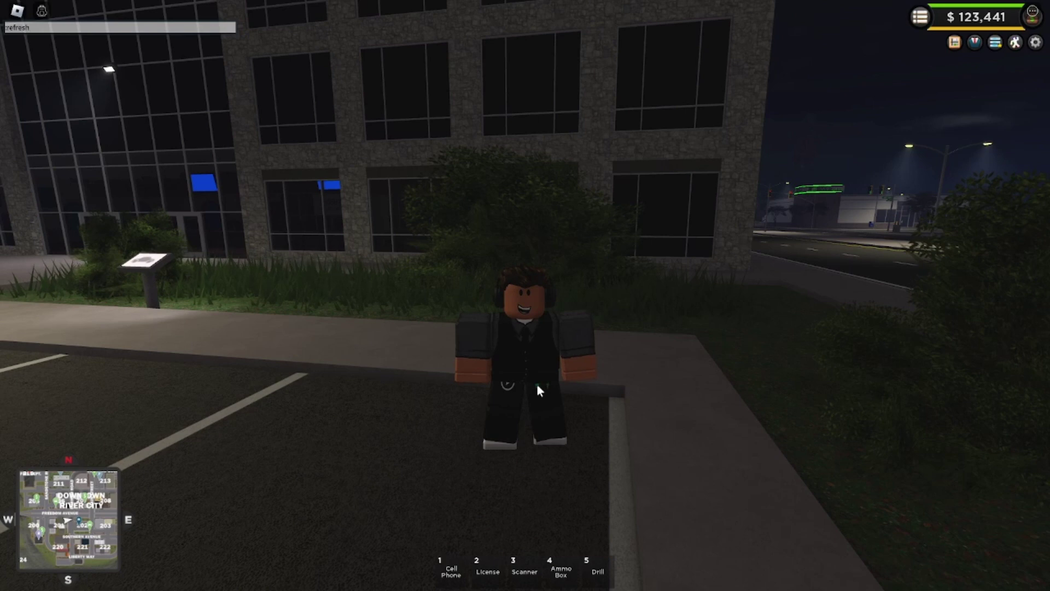
pyautogui.press('Return')
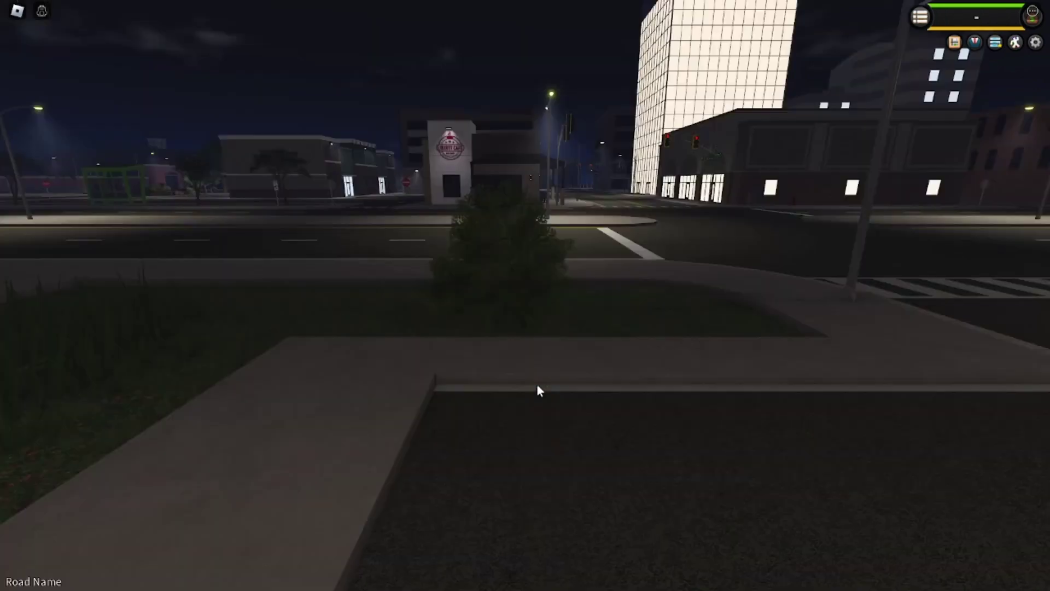
pyautogui.write('stratfo')
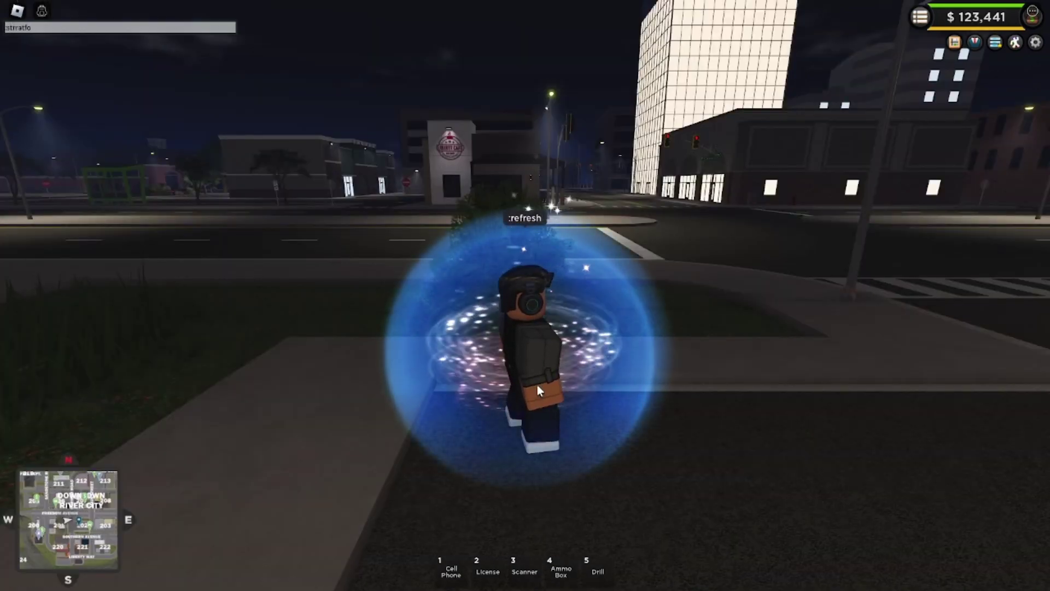
pyautogui.write('r')
pyautogui.press('BackSpace')
pyautogui.press('BackSpace')
pyautogui.write('are')
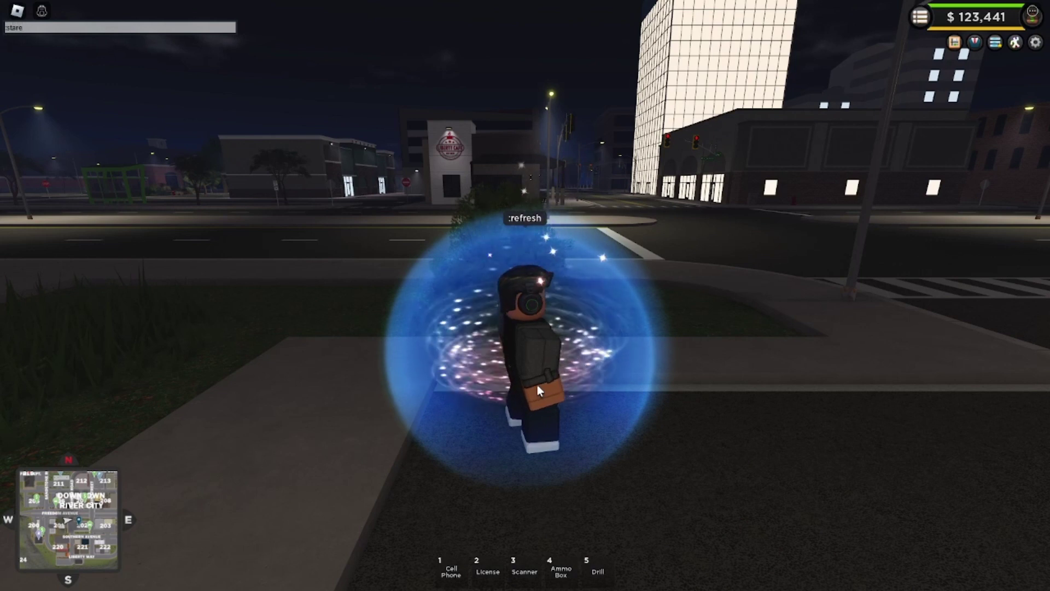
pyautogui.press('Return')
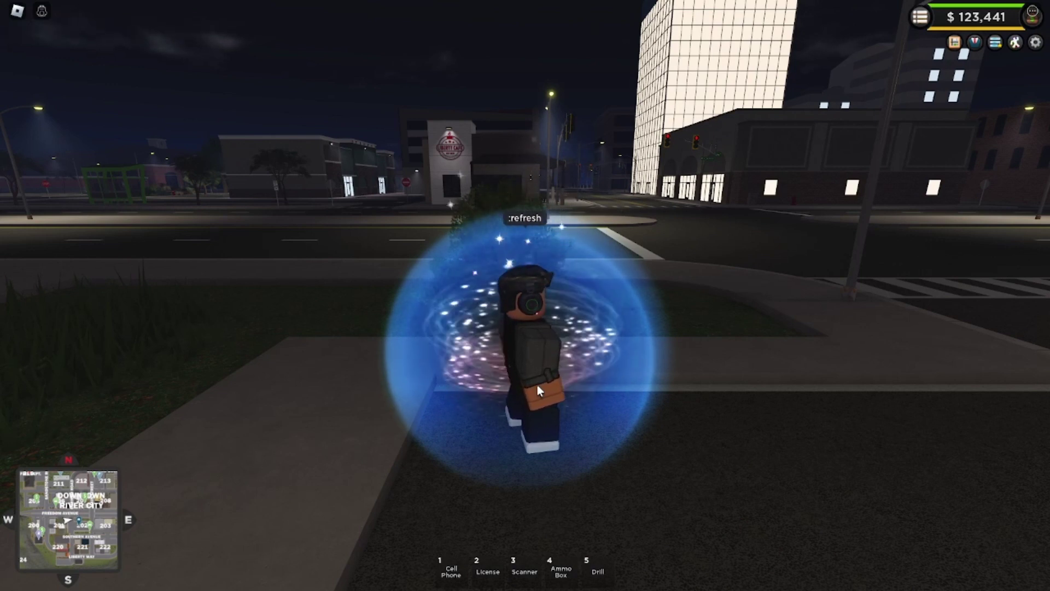
# Run the :startfire command in the game chat
pyautogui.scroll(-2, 574, 358)
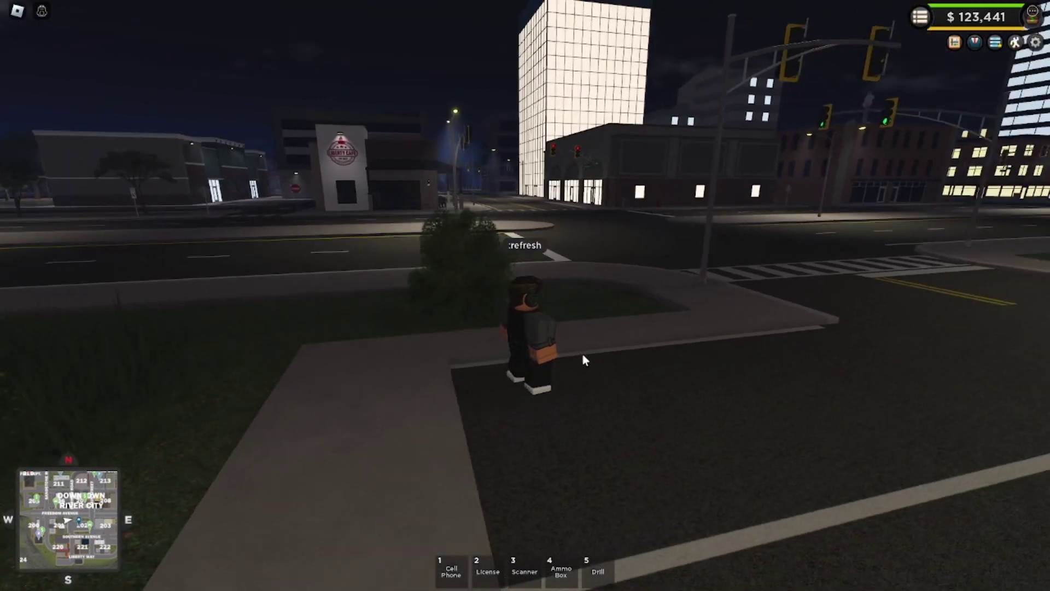
pyautogui.press('s')
pyautogui.press("'")
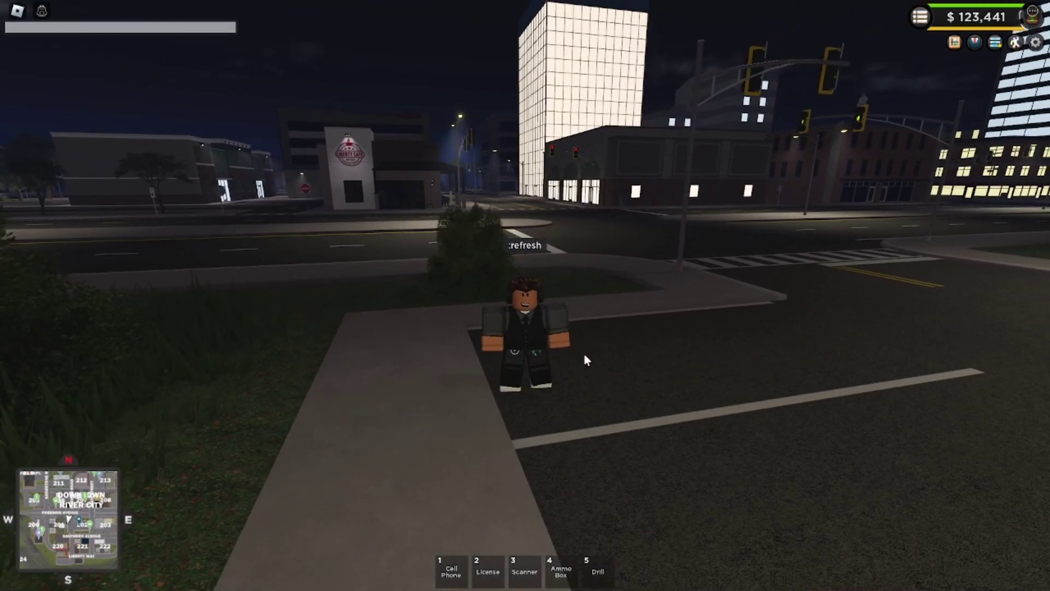
pyautogui.write(':startfire')
pyautogui.press('Return')
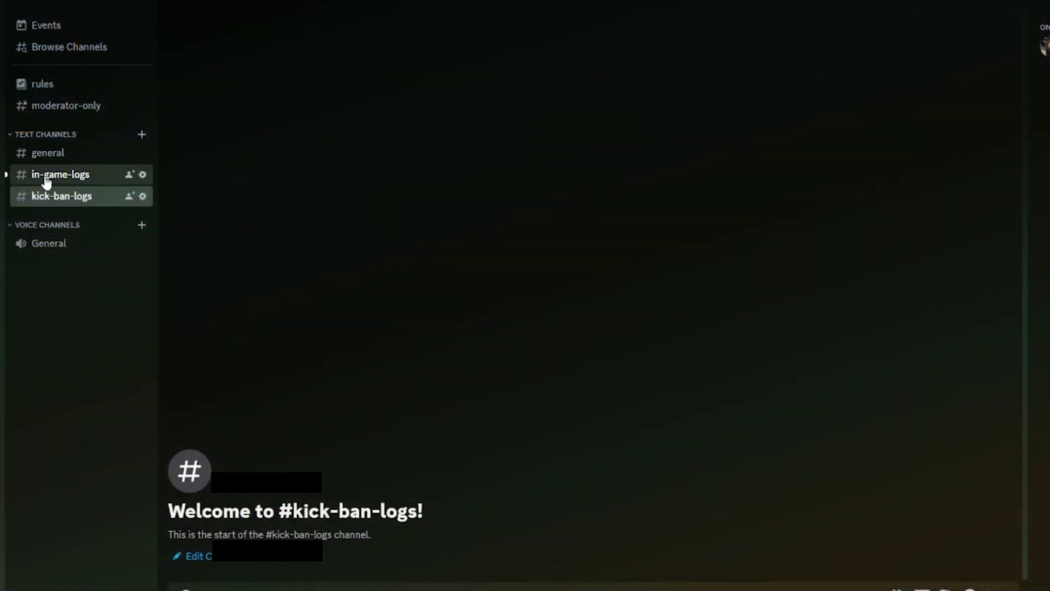
# Switch to Discord and examine the in-game-logs channel for the logged :refresh and :startfire commands and the webhook bot's profile
pyautogui.click(46, 176)
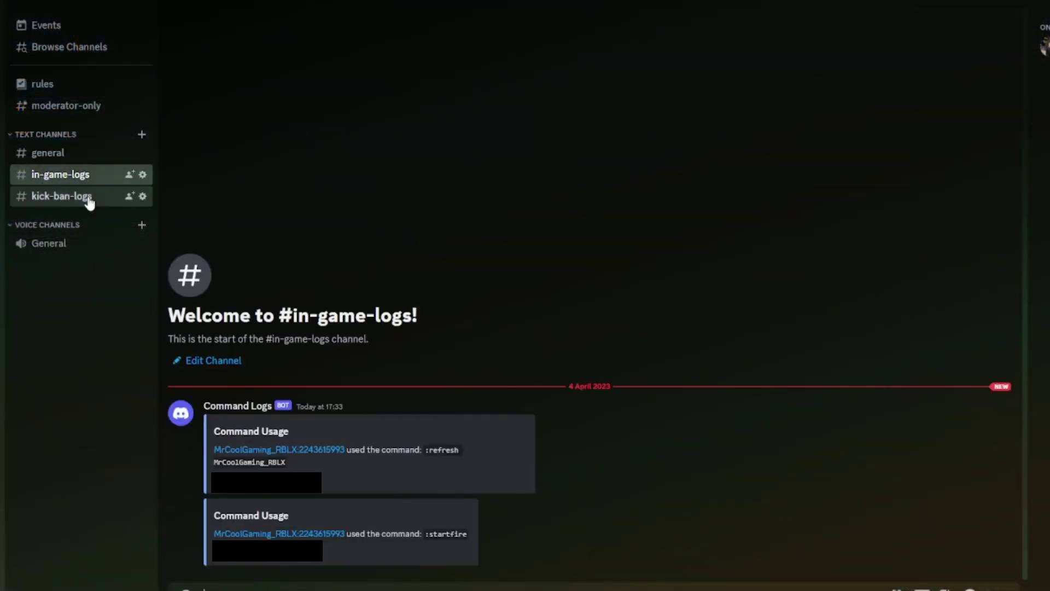
pyautogui.moveTo(484, 456); pyautogui.dragTo(454, 460)
pyautogui.rightClick(454, 461)
pyautogui.click(375, 483)
pyautogui.moveTo(297, 462); pyautogui.dragTo(207, 453)
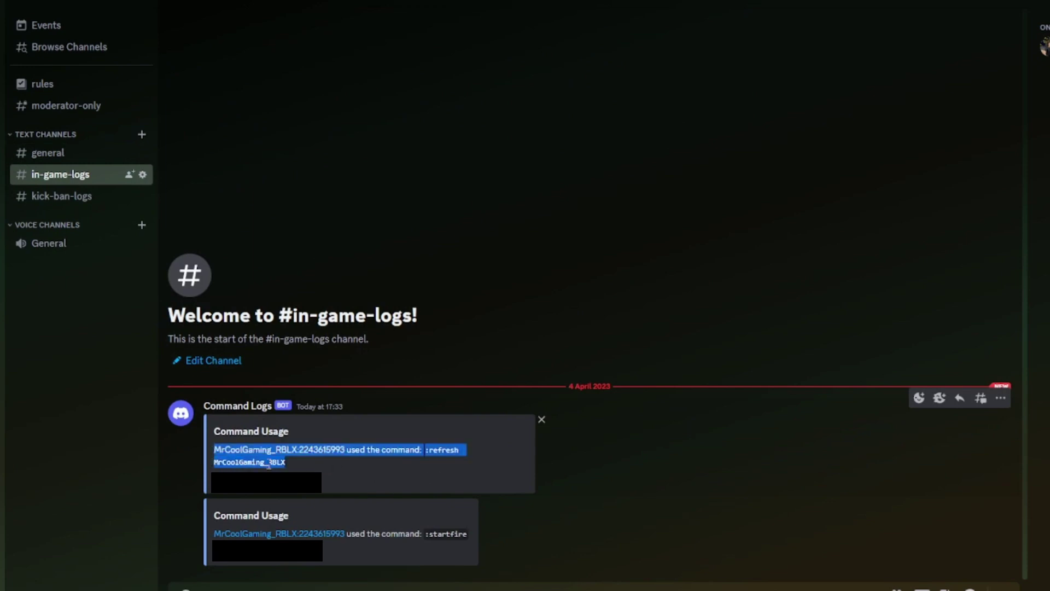
pyautogui.click(195, 444)
pyautogui.click(180, 413)
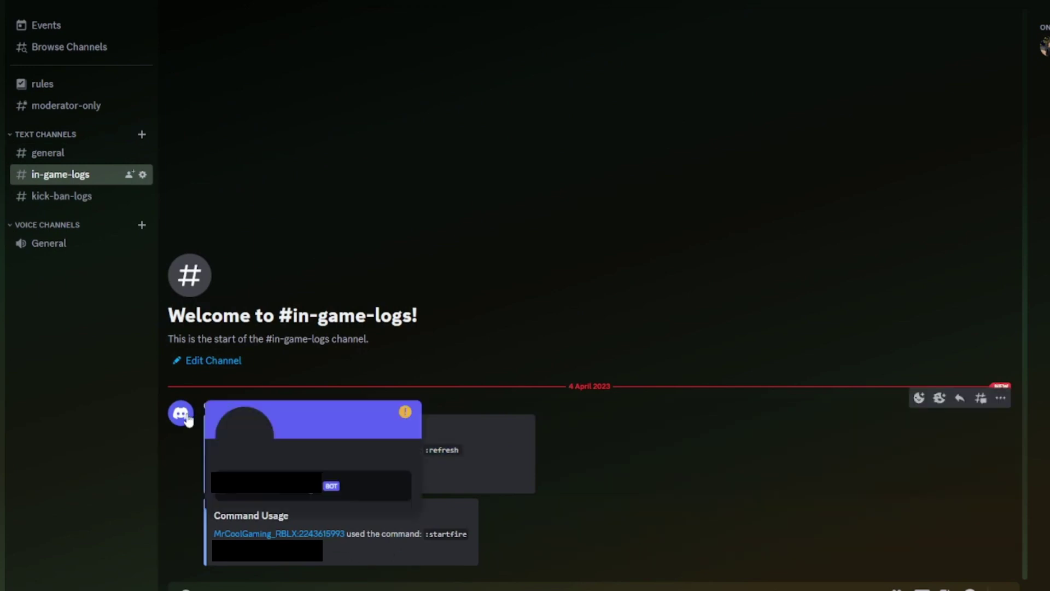
pyautogui.click(215, 383)
pyautogui.moveTo(202, 405); pyautogui.dragTo(183, 420)
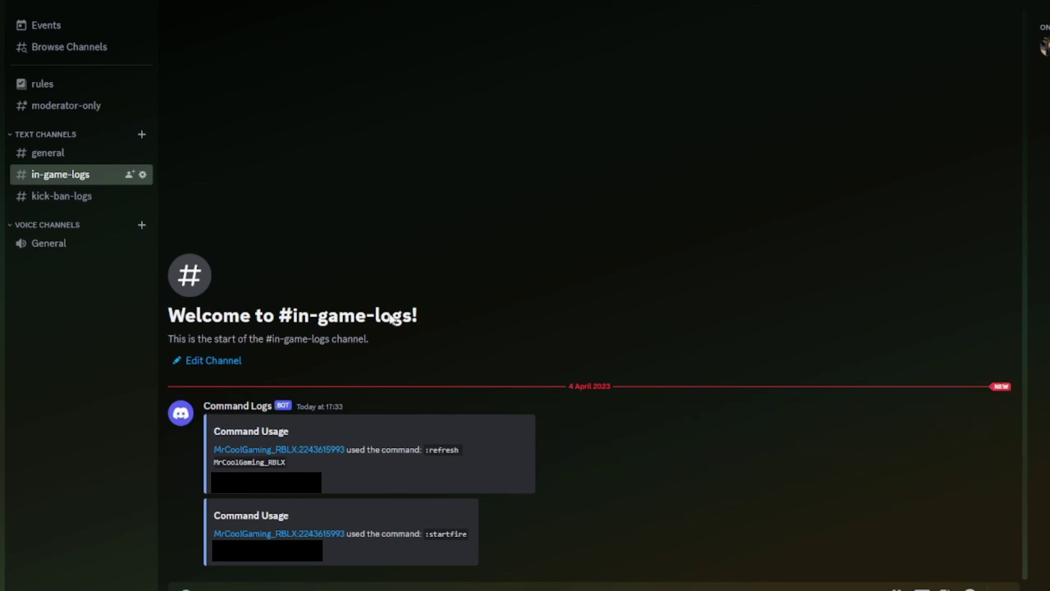
# View the kick-ban-logs channel and return to the in-game-logs channel
pyautogui.click(72, 198)
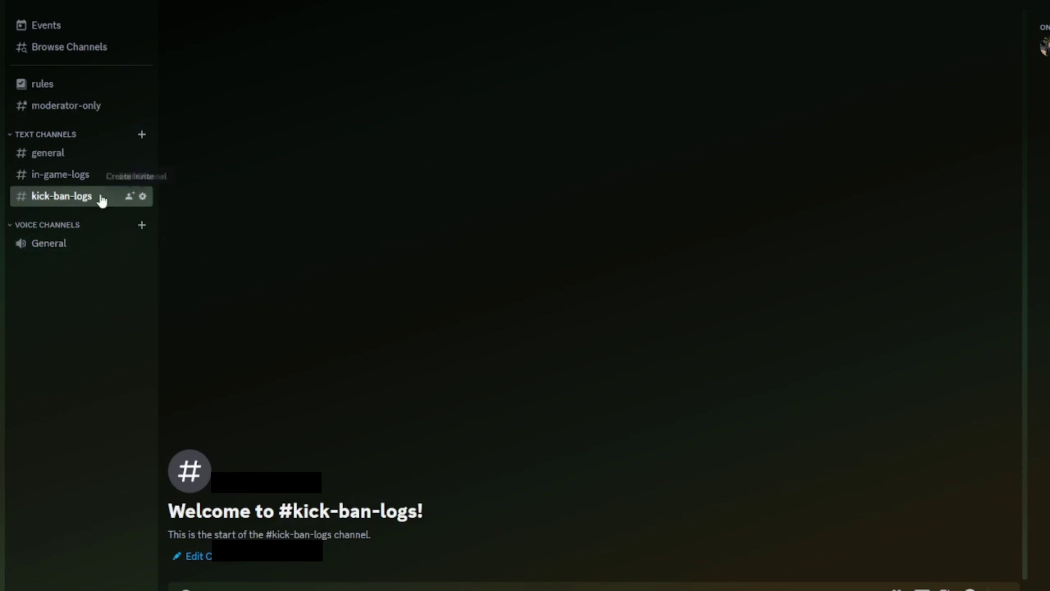
pyautogui.click(34, 176)
pyautogui.click(120, 204)
pyautogui.click(79, 178)
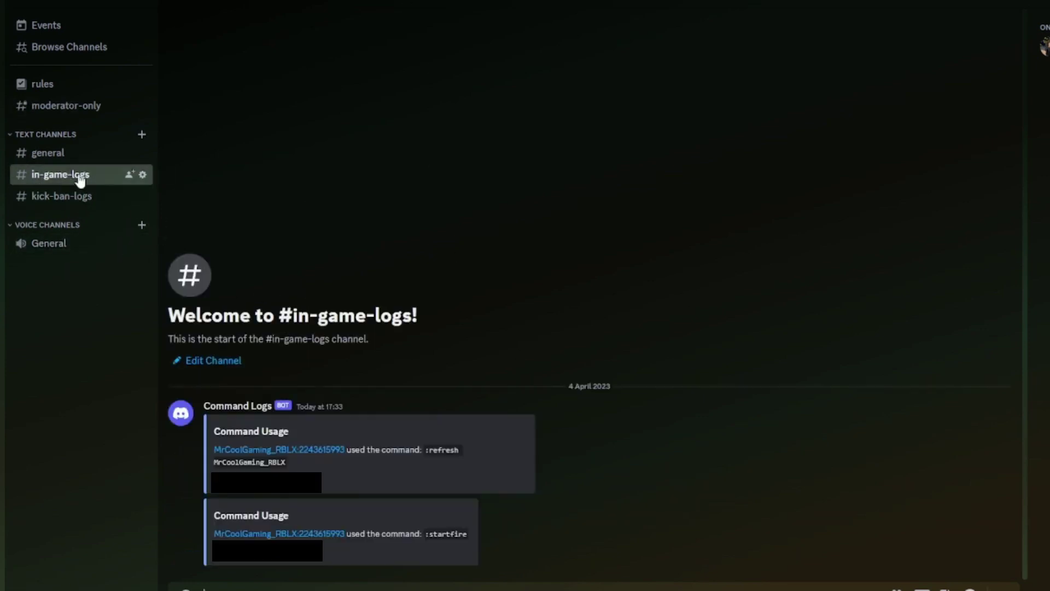